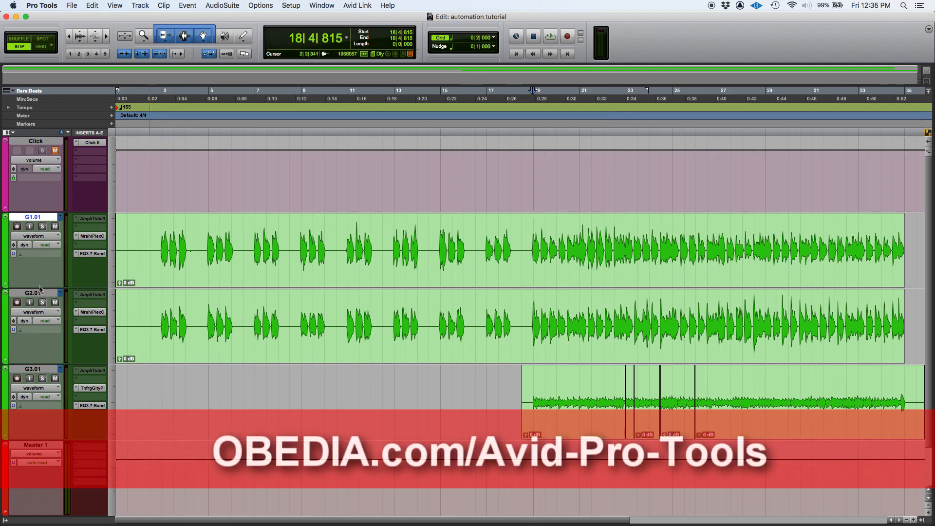
left_click(39, 294)
left_click(37, 217)
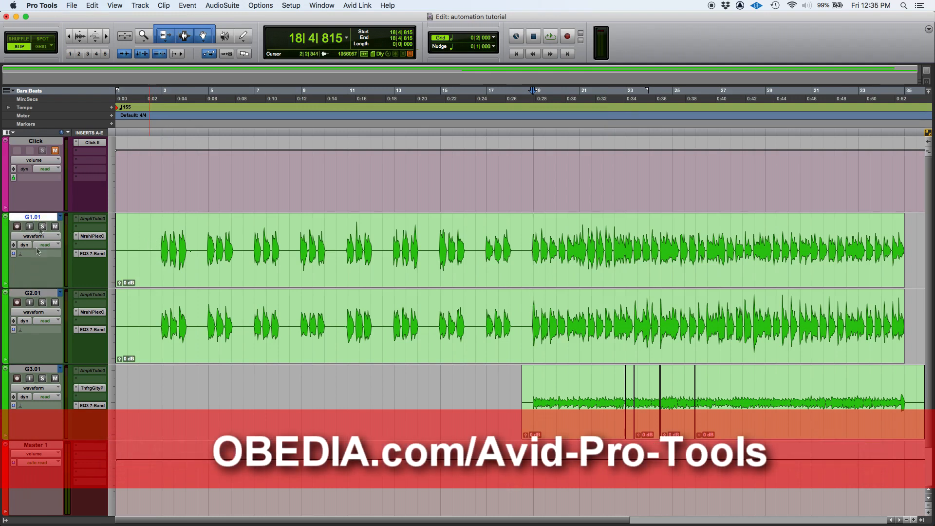
left_click(41, 294)
left_click(30, 370)
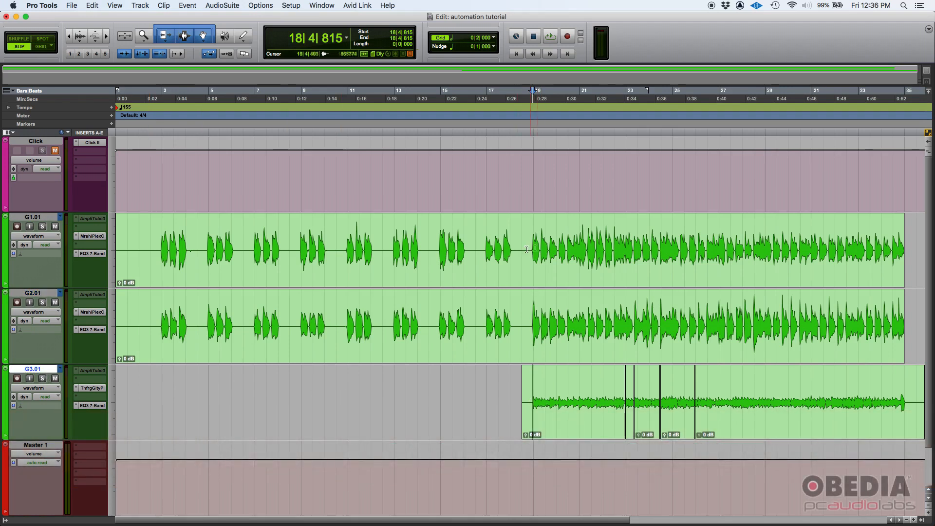
- Switch to Grid mode, place the edit cursor on the G1.01 track at 16|3|000, and play the song from there
left_click(479, 239)
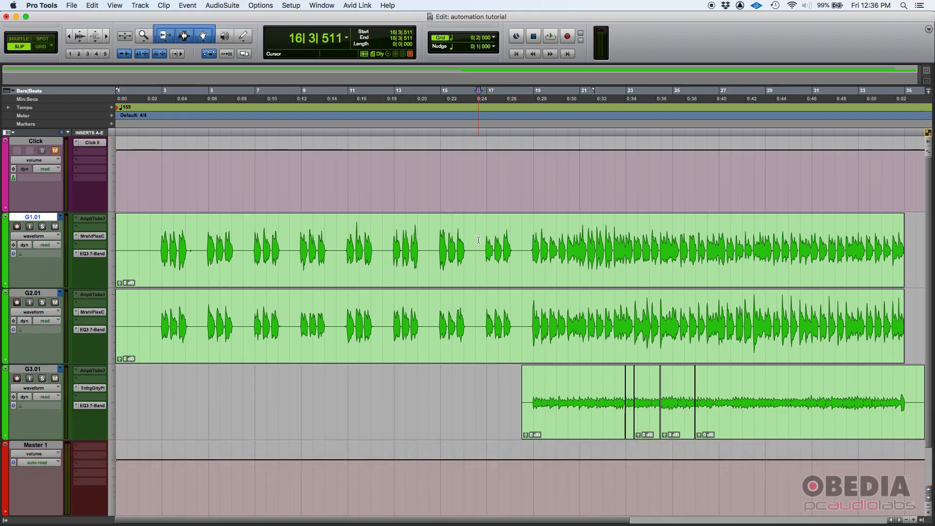
key("F4")
left_click(478, 239)
key("space")
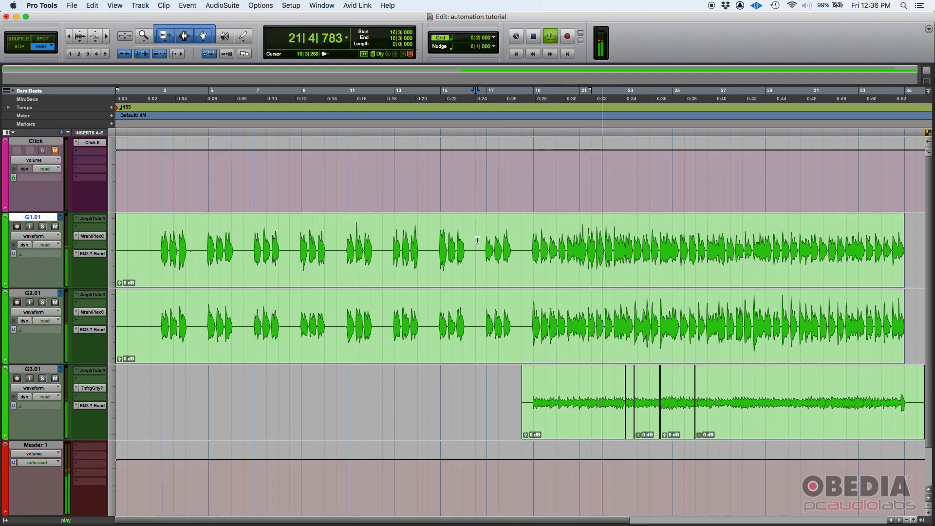
key("space")
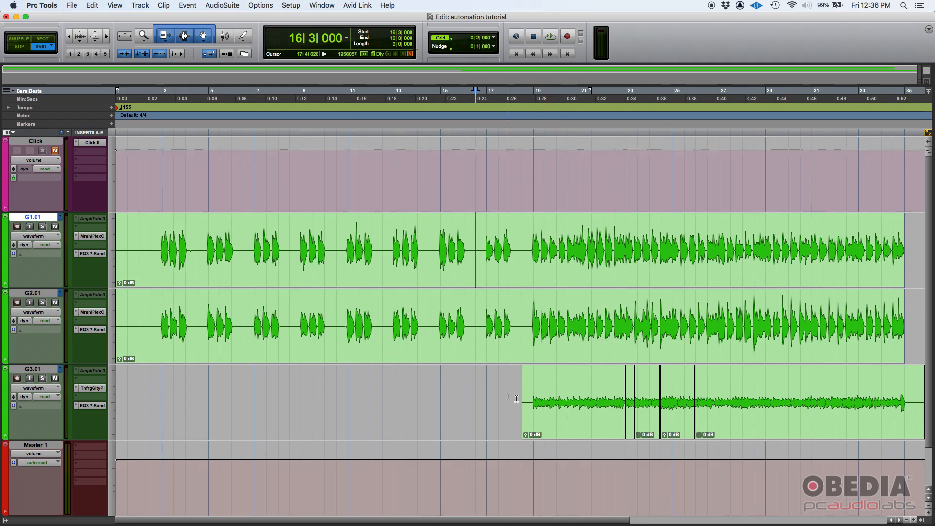
- Reset the G3.01 fader to 0 dB in the Mix window and show the track's volume automation in the Edit window
left_click_drag(539, 384, 904, 399)
left_click(905, 400)
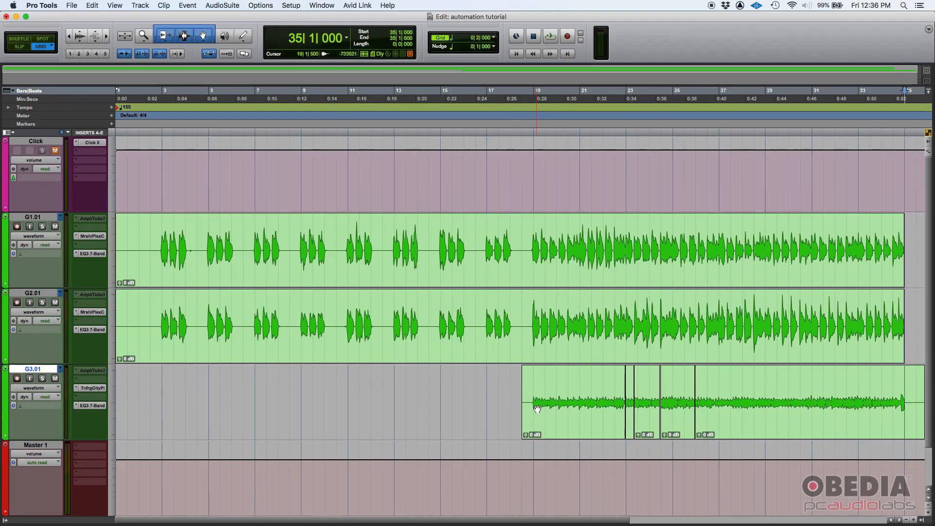
key("super+equal")
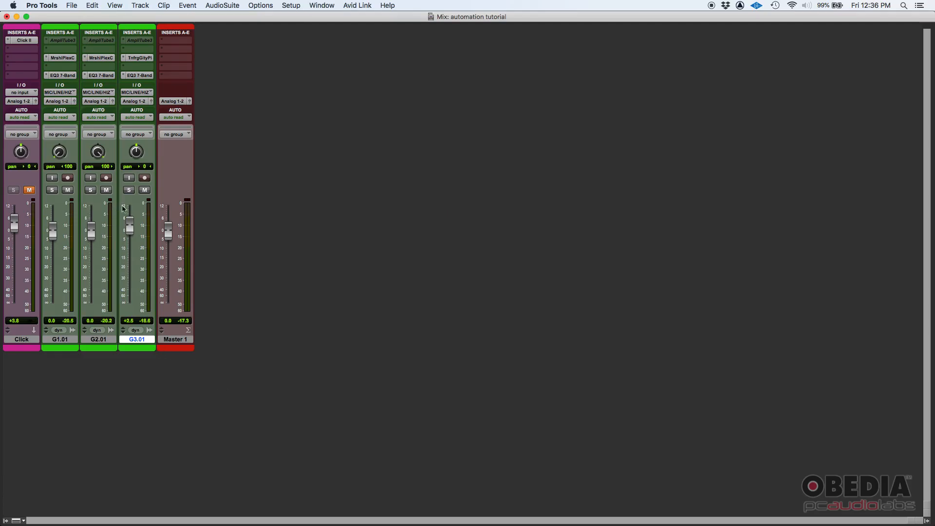
mouse_move(133, 231)
left_mouse_down()
mouse_move(131, 306)
mouse_move(131, 229)
left_mouse_up()
left_click(130, 228, "alt")
key("super+equal")
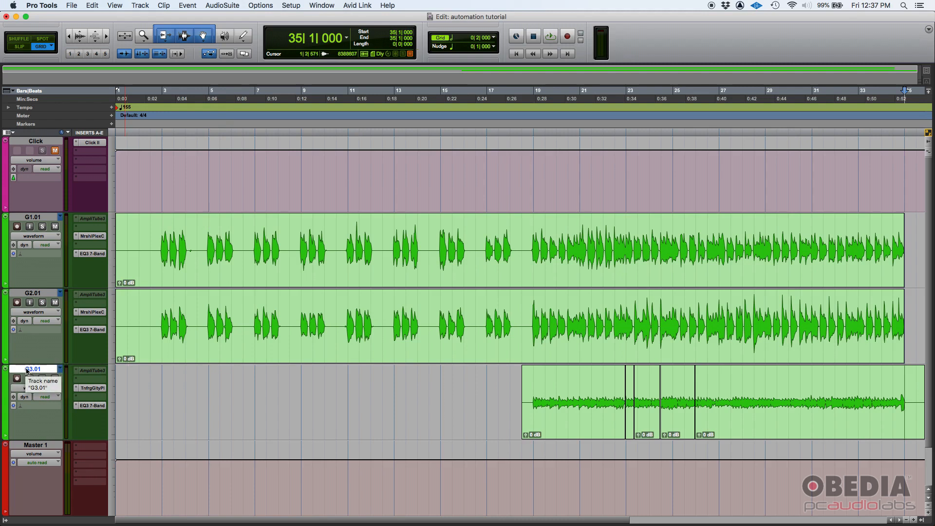
left_click(30, 389)
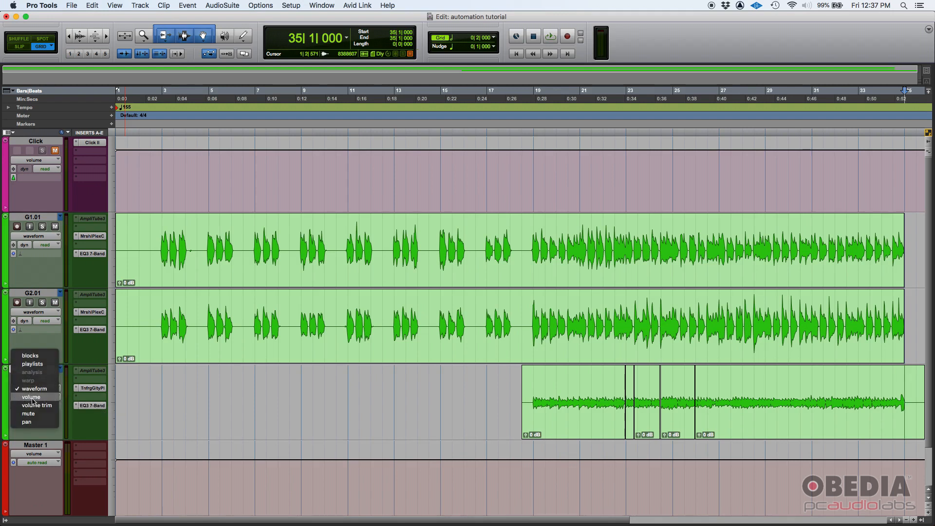
left_click(31, 398)
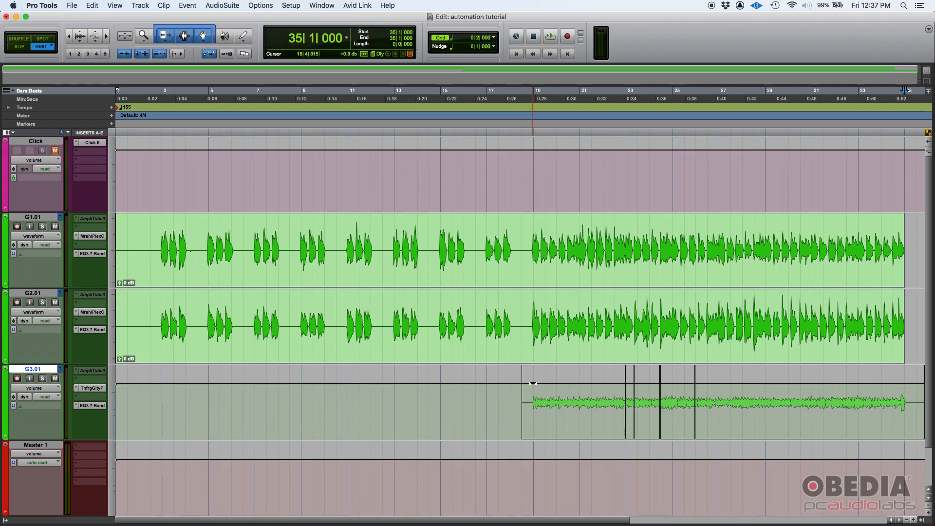
- Try lowering the volume line over the first G3.01 clip to about -21 dB, check the mixer fader, and undo the change
left_click_drag(532, 384, 532, 412)
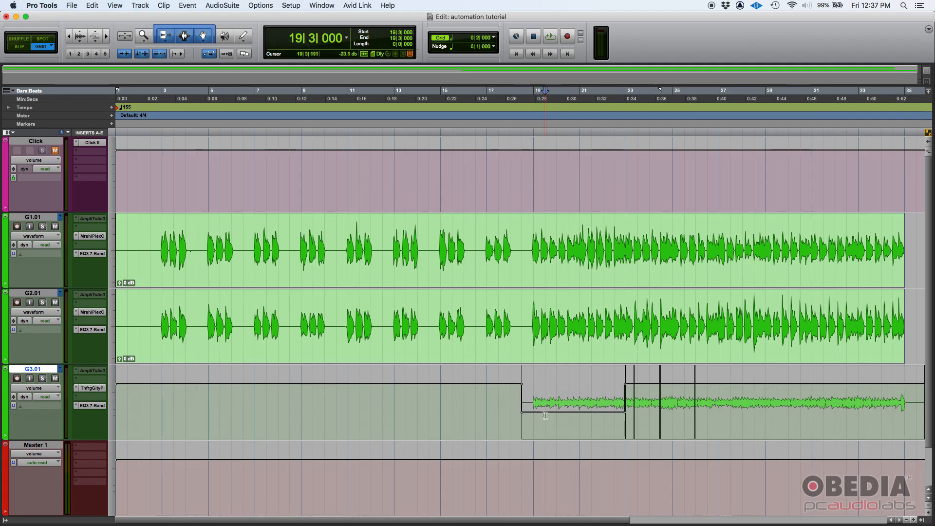
key("super+equal")
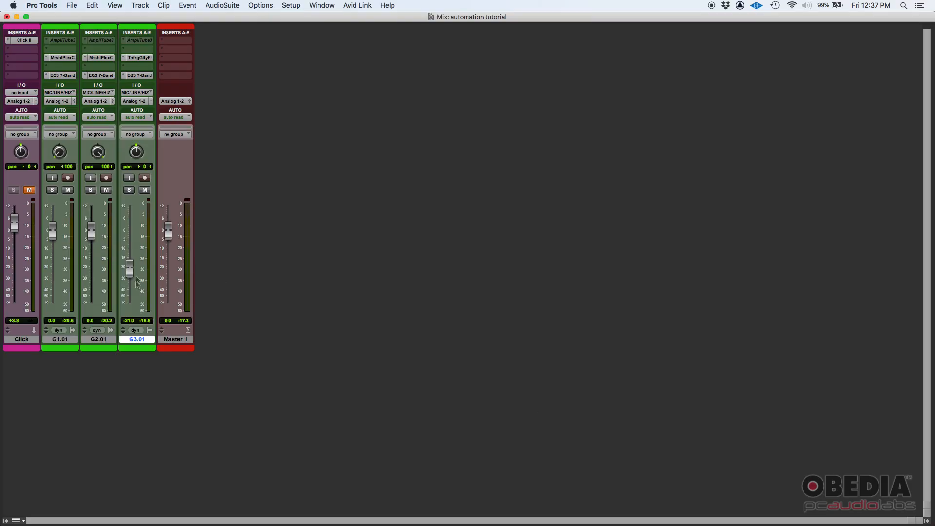
key("super+equal")
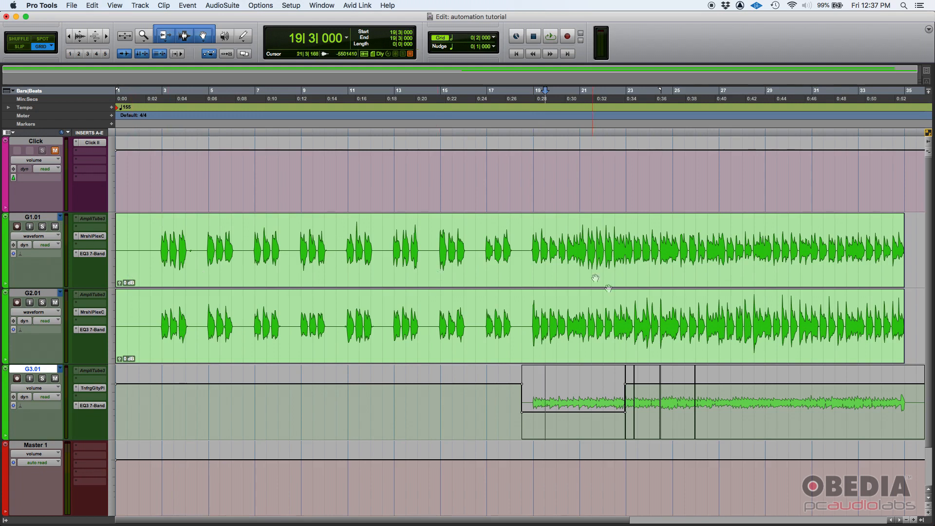
key("super+z")
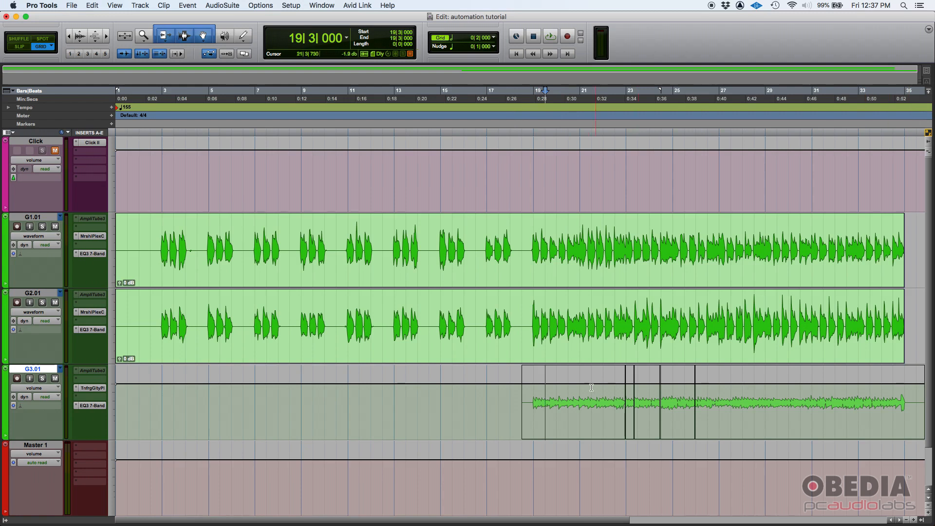
- Add volume breakpoints on G3.01 at bars 19 and 27, and lower the bar 19 point to create a fade-up to bar 27
left_click(532, 384)
left_click(721, 384)
left_click_drag(532, 384, 533, 407)
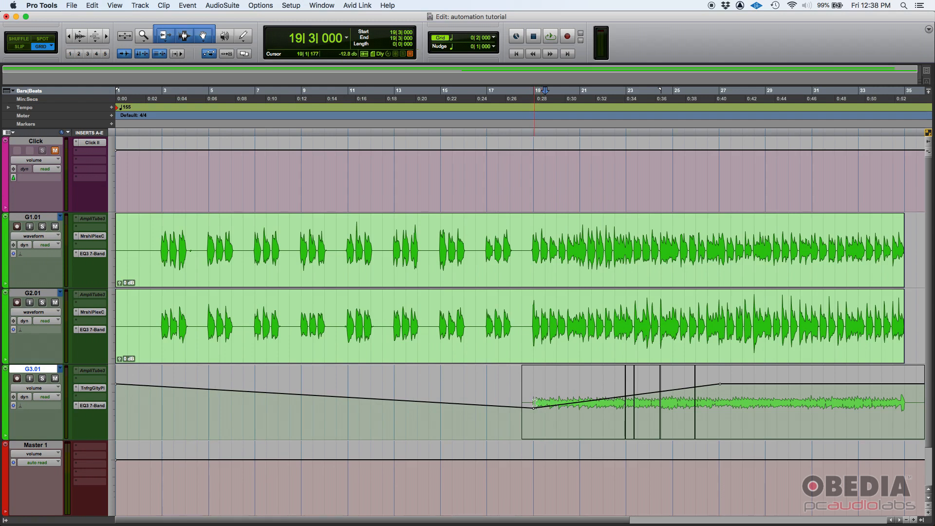
left_click_drag(535, 404, 534, 412)
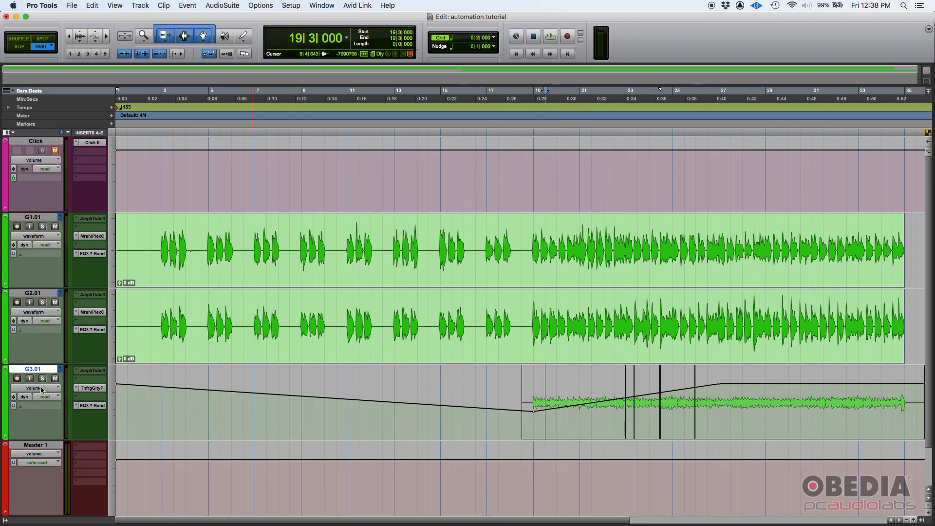
- Keep G3.01's automation mode on read and play back from 17|1|000, watching its fader follow the automation in the Mix window
left_click(54, 399)
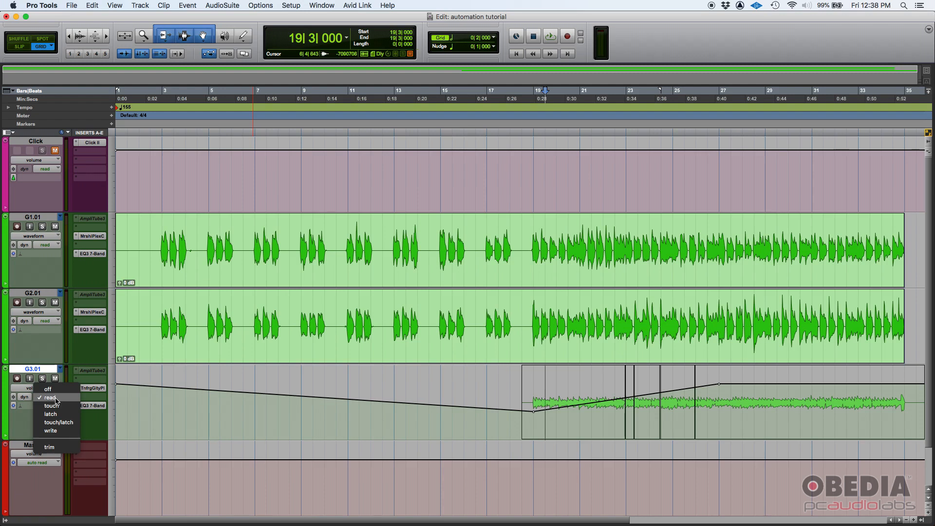
left_click(55, 399)
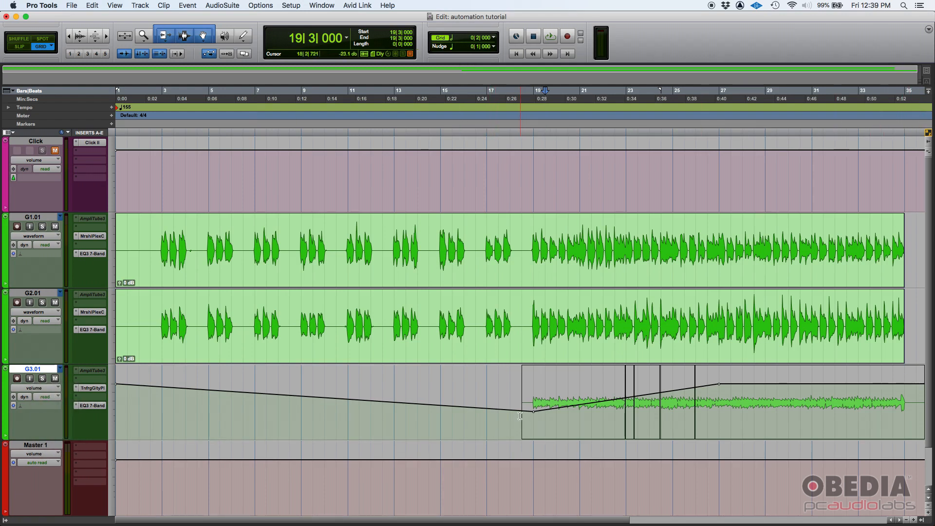
left_click(488, 416)
key("space")
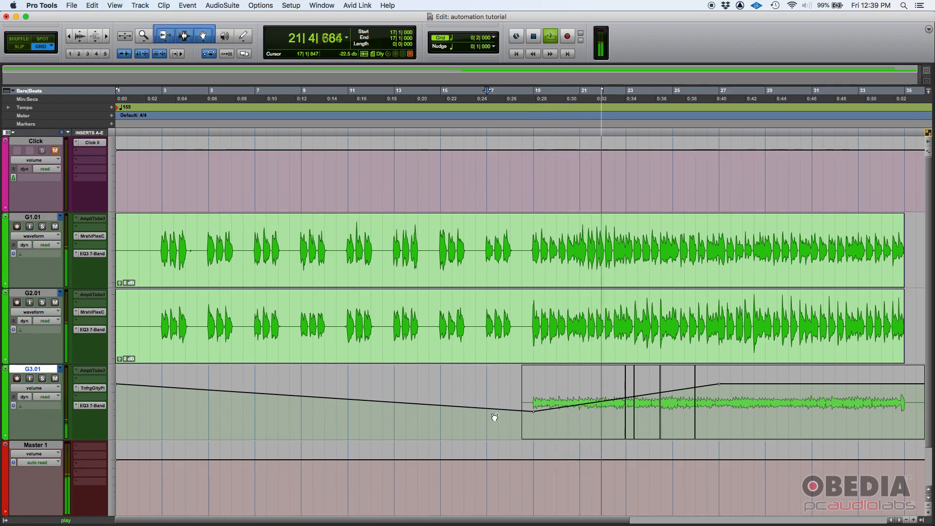
key("super+equal")
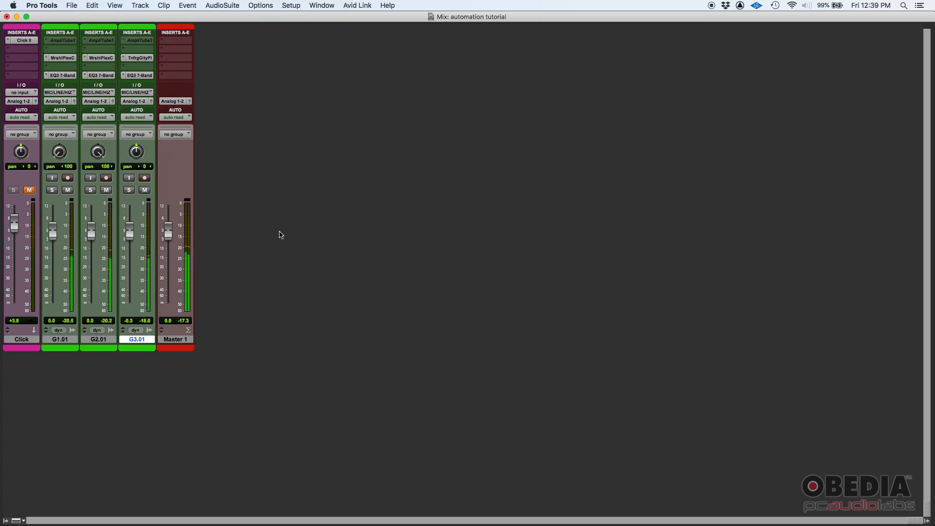
key("super+equal")
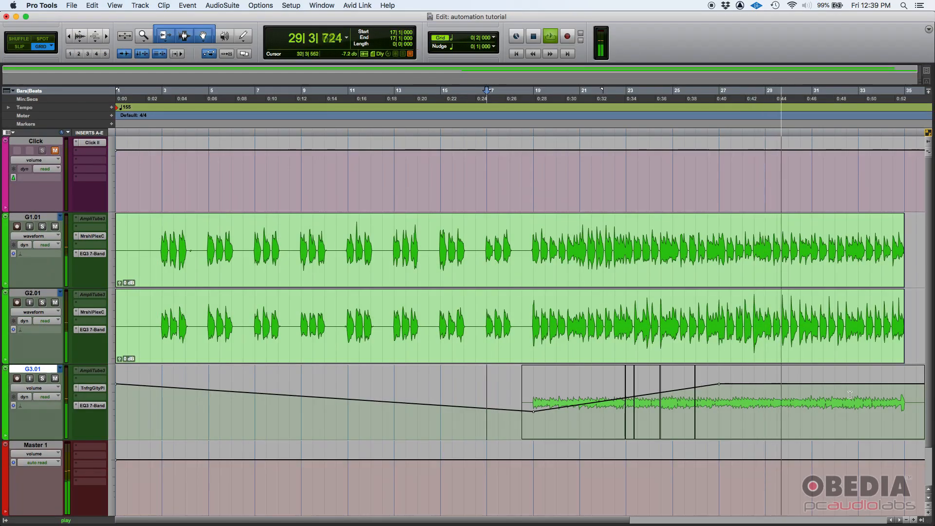
key("space")
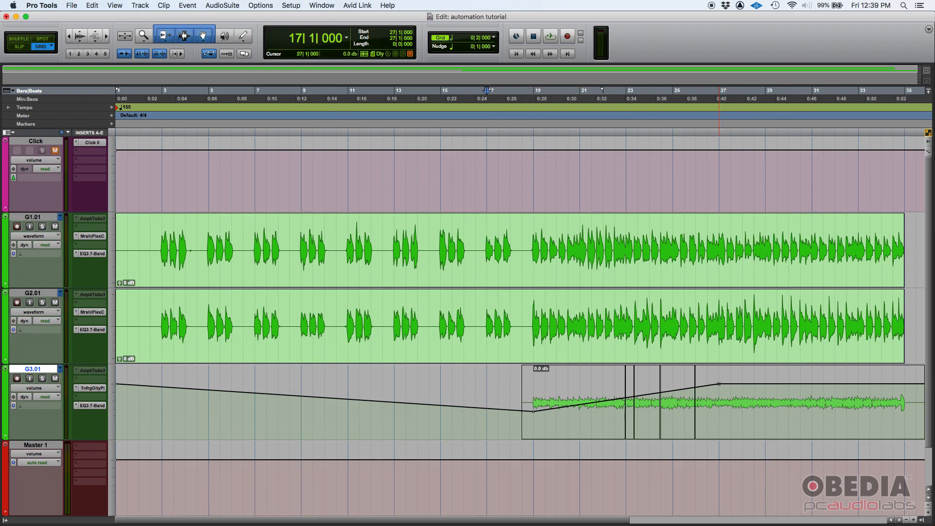
- Raise the G3.01 volume breakpoint at bar 27 to about +8 dB
left_click_drag(719, 384, 719, 373)
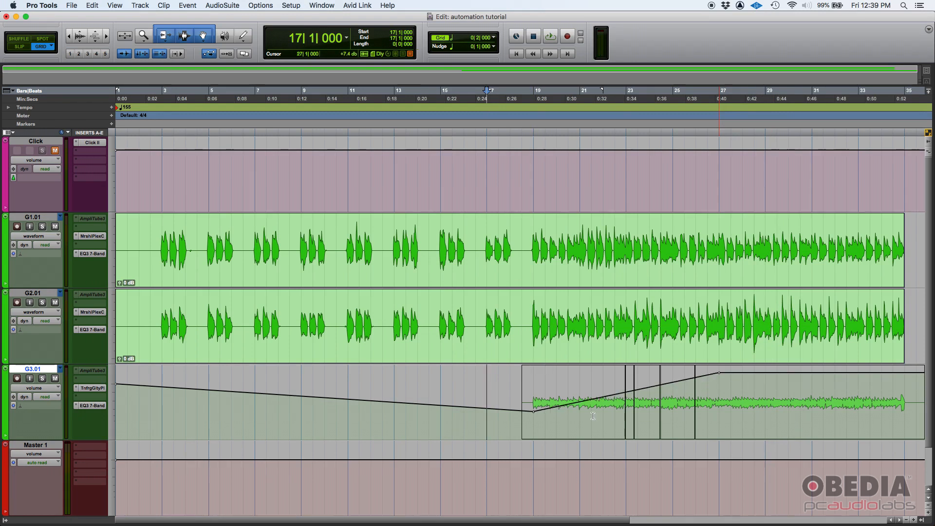
left_click_drag(536, 414, 536, 414)
left_click(719, 372)
left_click_drag(719, 373, 718, 372)
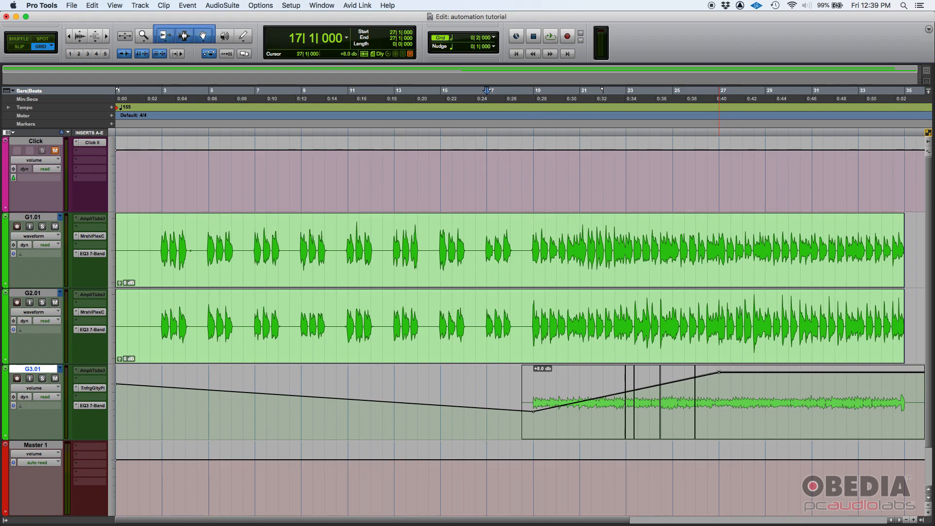
left_click_drag(719, 372, 718, 371)
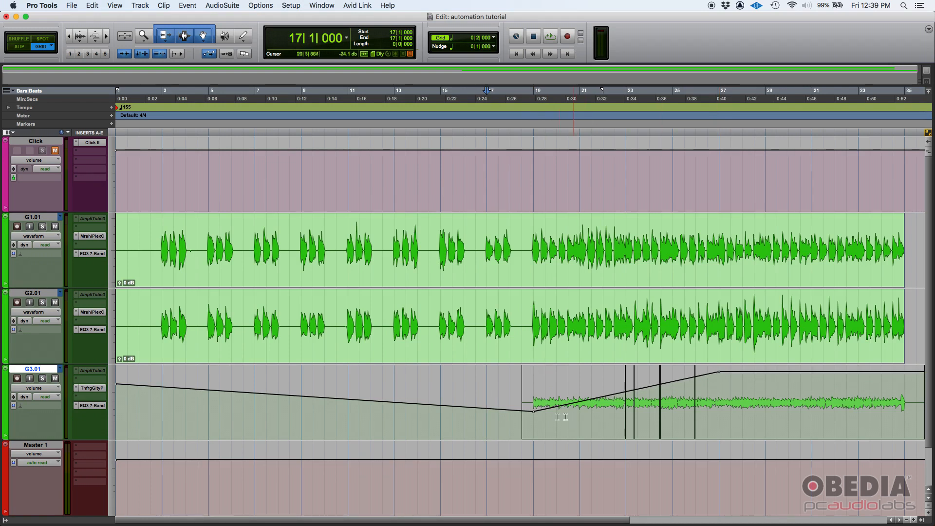
- Play back from 17|3|000 to hear the adjusted G3.01 volume fade-up, and stop playback
left_click(524, 423)
left_click(510, 422)
left_click(496, 420)
key("space")
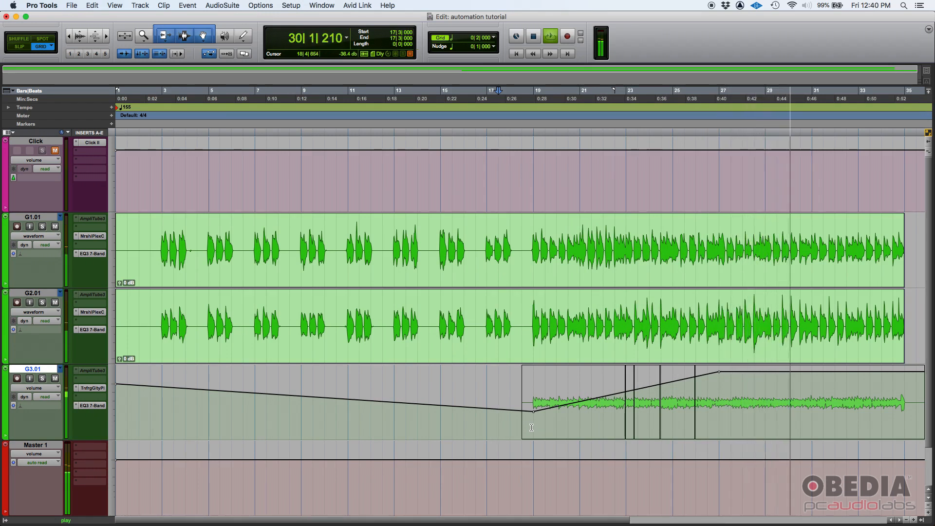
key("space")
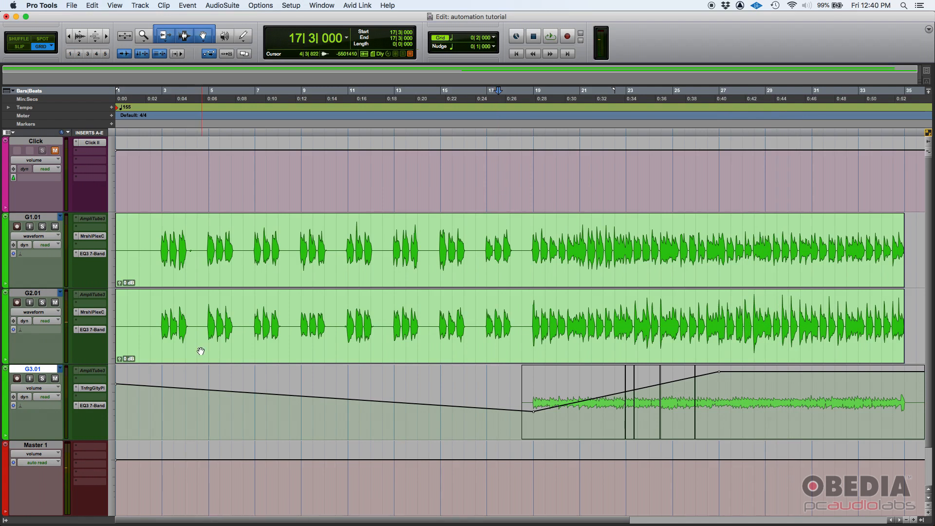
left_click(42, 392)
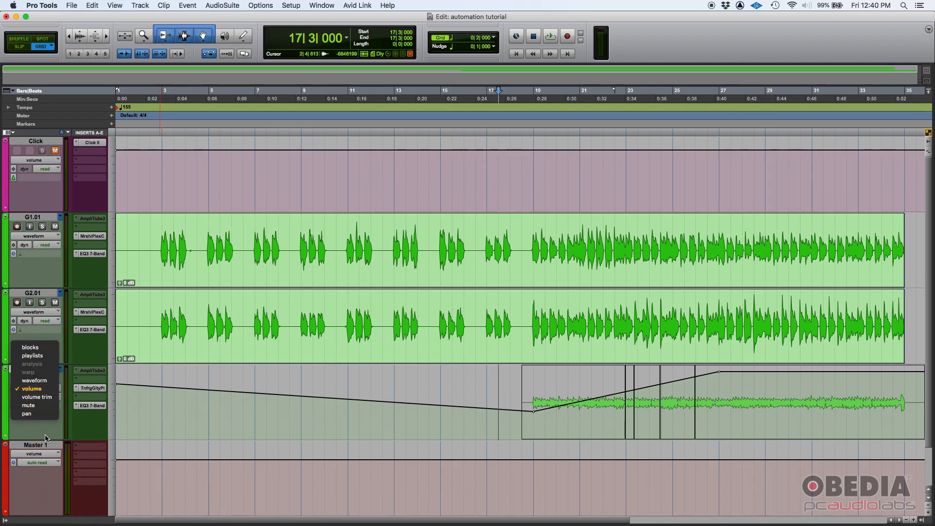
left_click(24, 389)
left_click(26, 391)
left_click(27, 391)
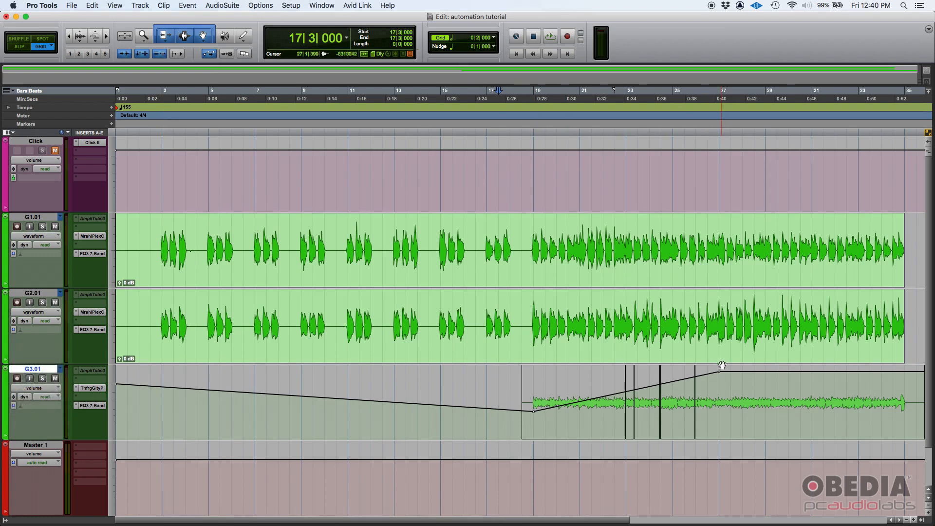